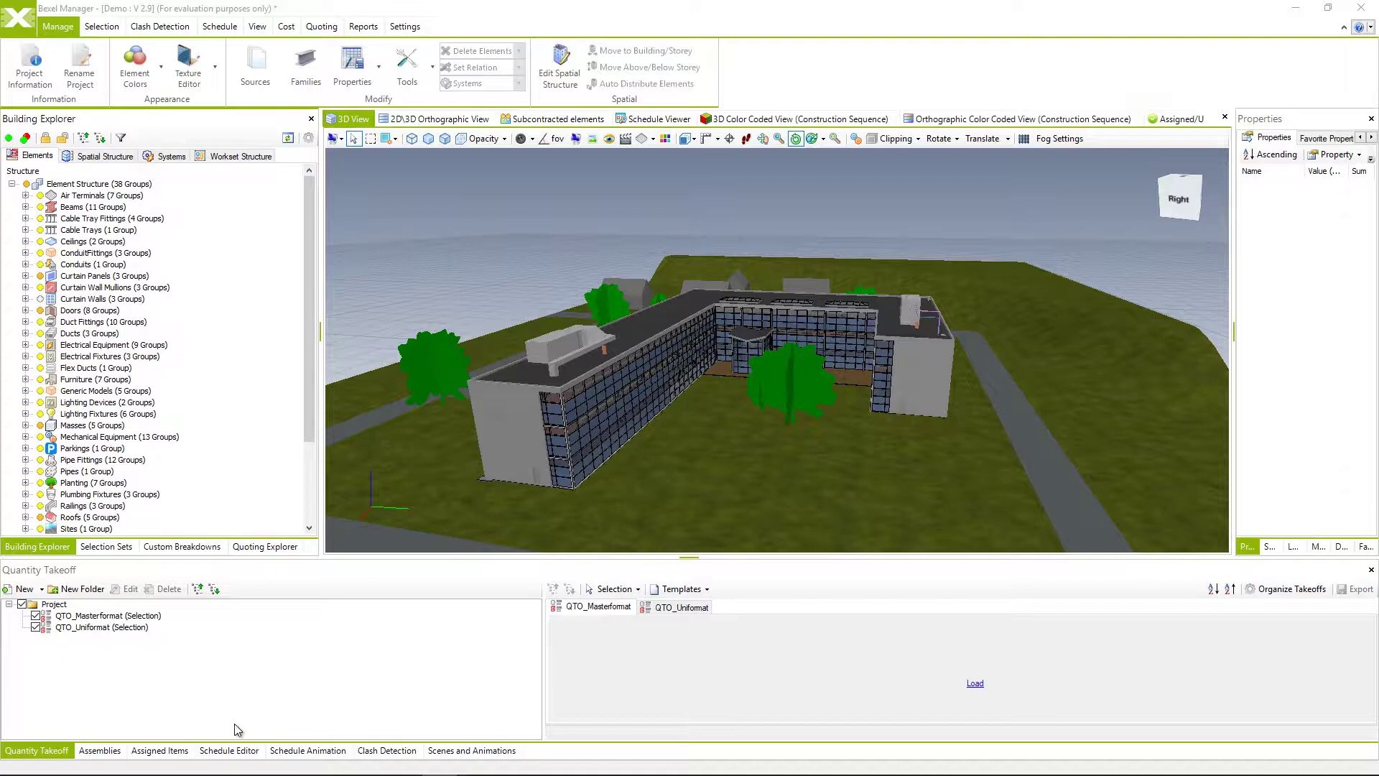
# Show the Clash Detection panel, review the existing jobs list, and start a new clash job
pyautogui.click(386, 750)
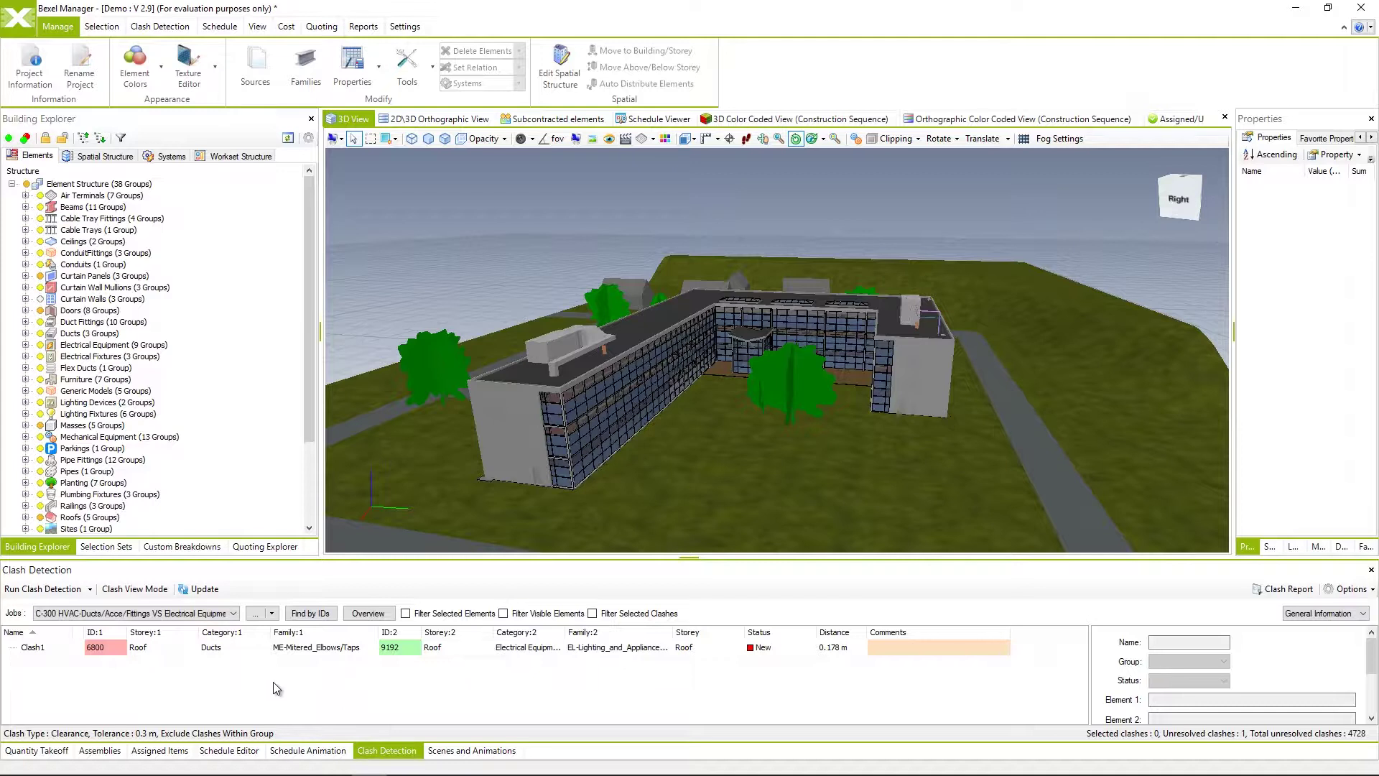
pyautogui.click(234, 614)
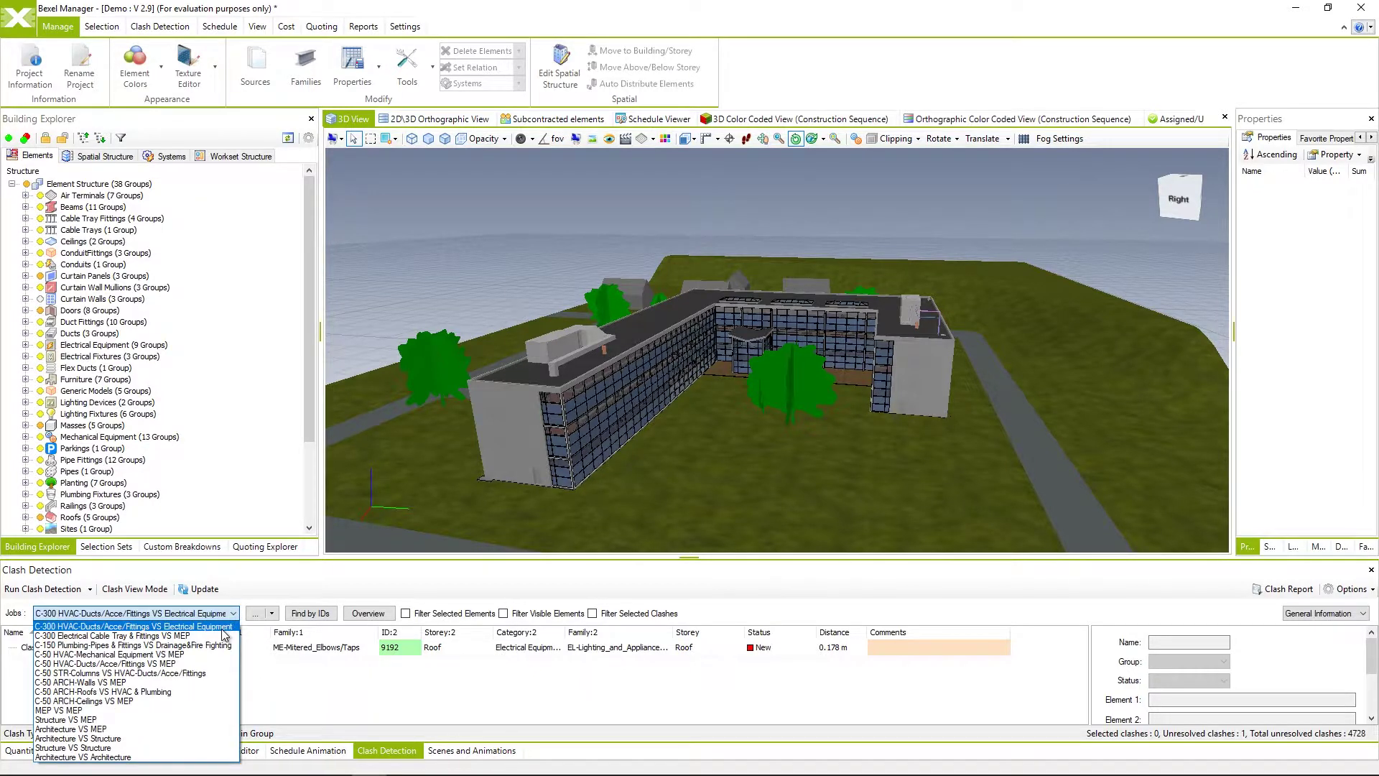
pyautogui.click(294, 700)
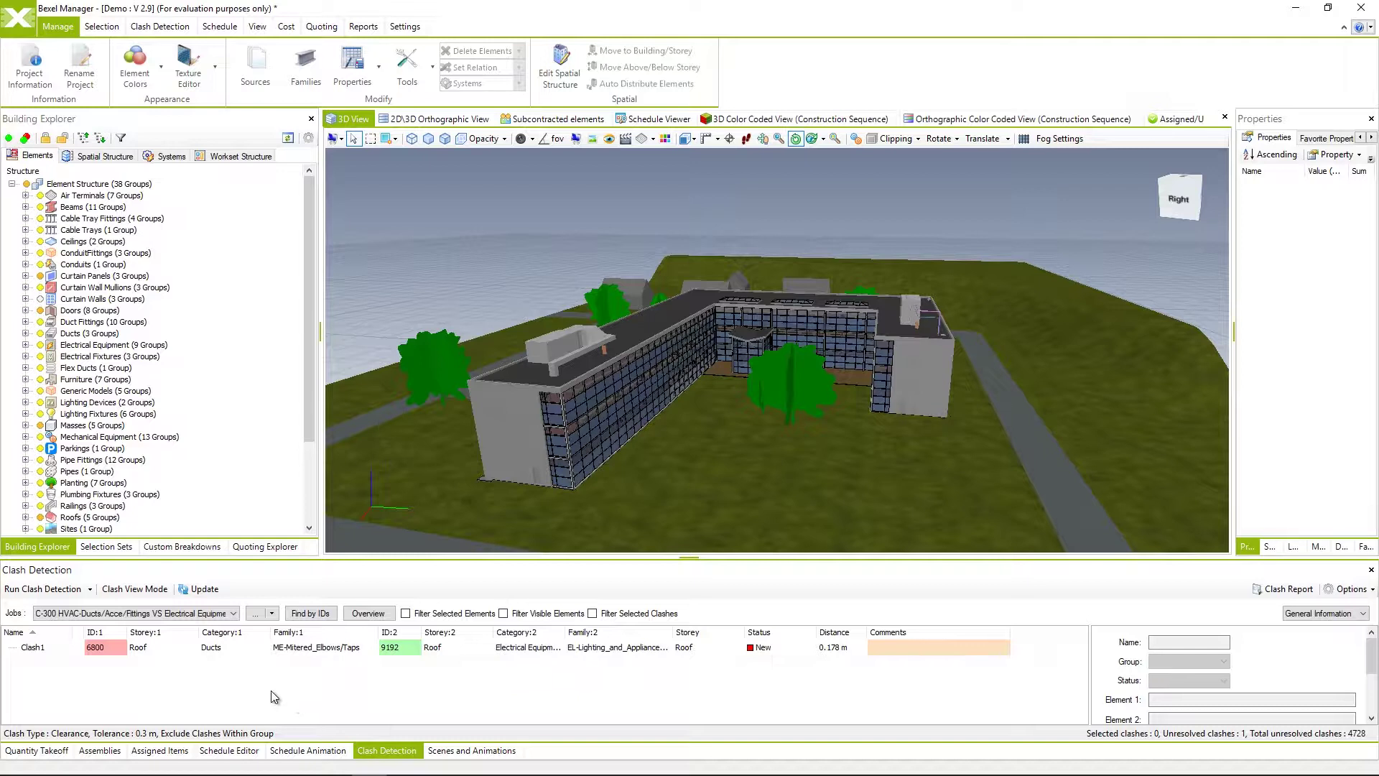
pyautogui.click(44, 588)
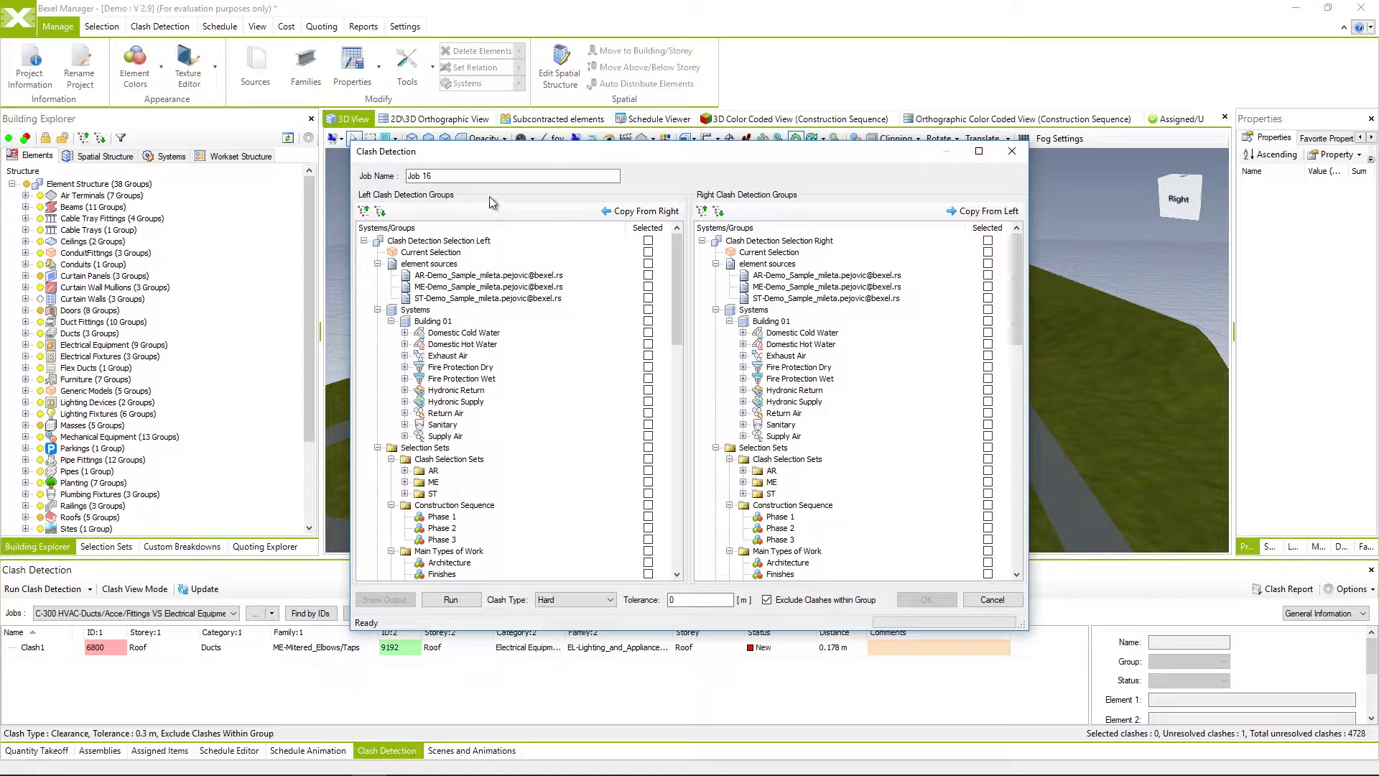
# Replace the default job name 'Job 16' with 'Test Job'
pyautogui.moveTo(434, 176); pyautogui.dragTo(377, 176)
pyautogui.write('Test J')
pyautogui.write('ob')
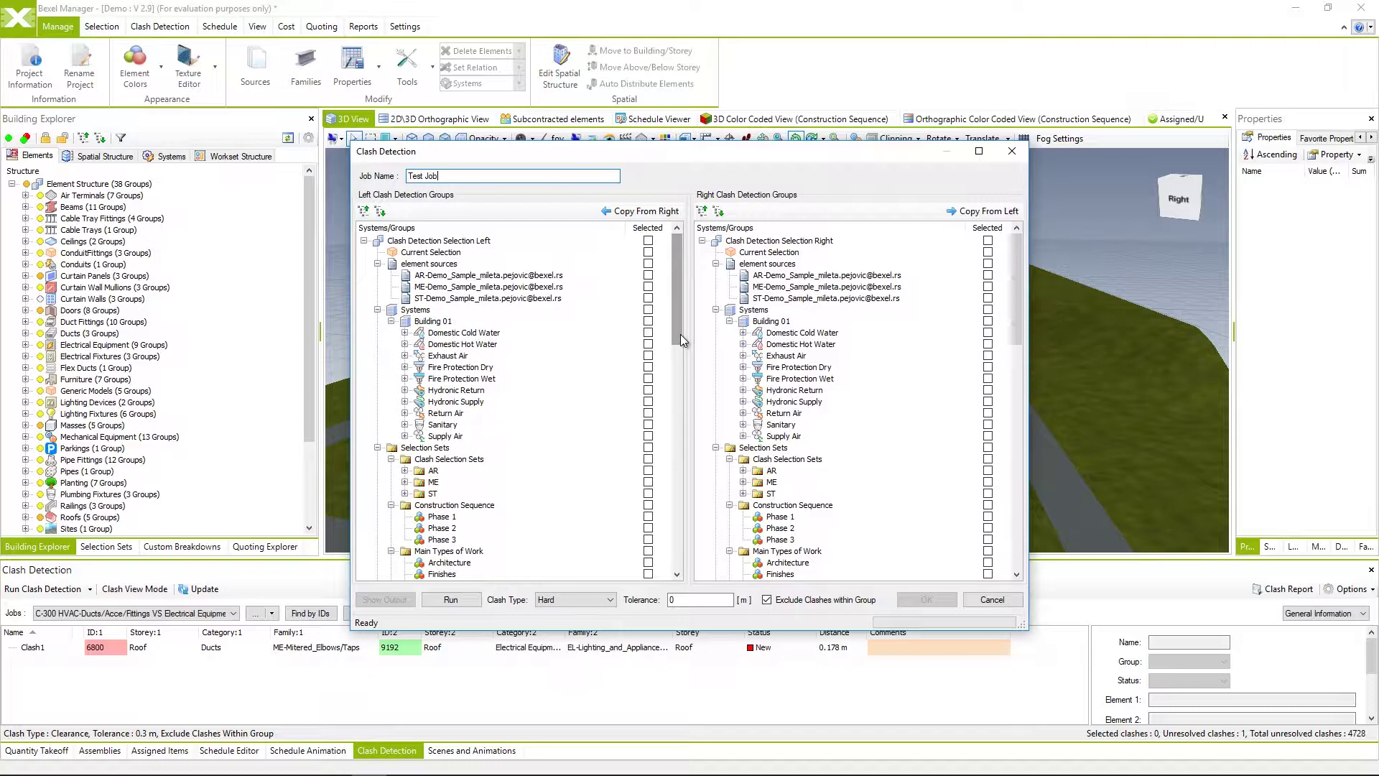
# Tick MEP in the left clash groups and Structural in the right clash groups
pyautogui.moveTo(679, 338)
pyautogui.mouseDown()
pyautogui.moveTo(688, 561)
pyautogui.moveTo(686, 388)
pyautogui.mouseUp()
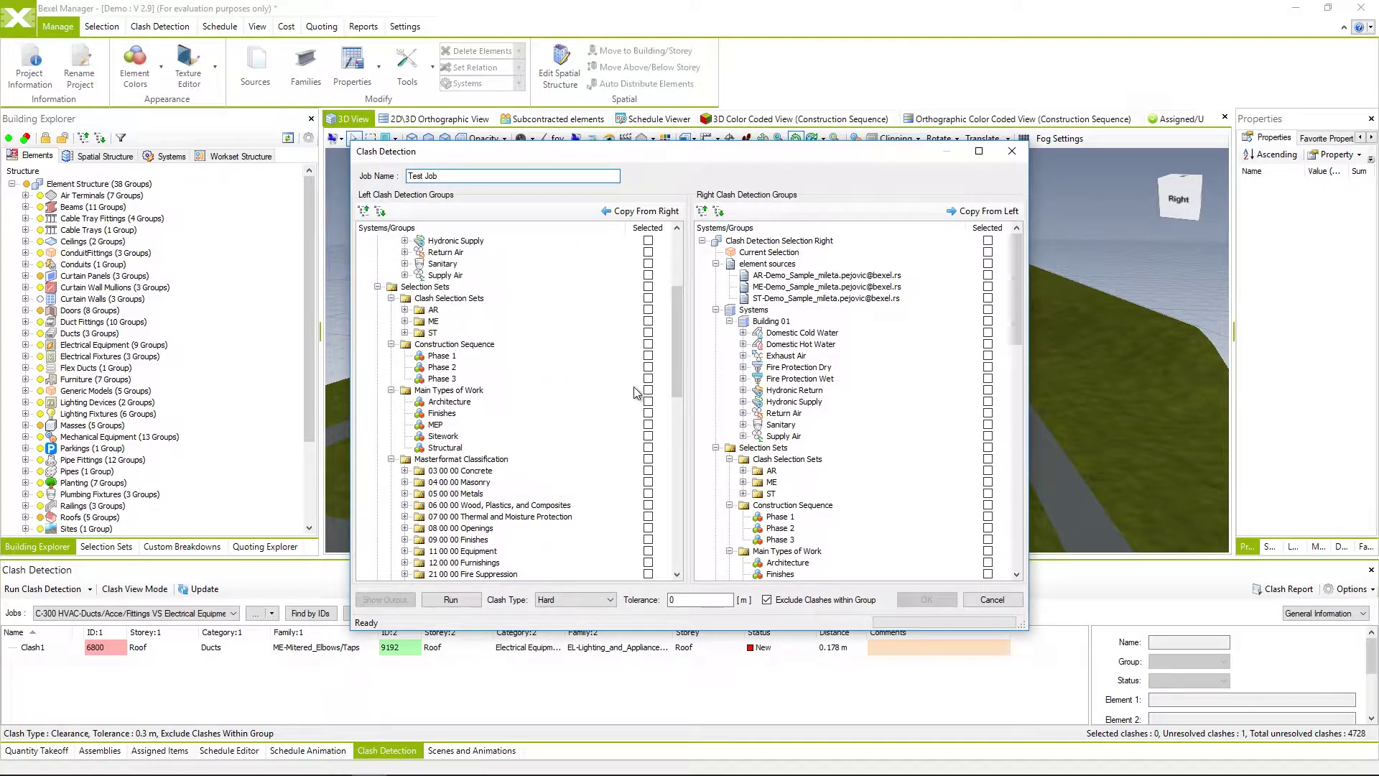
pyautogui.click(436, 426)
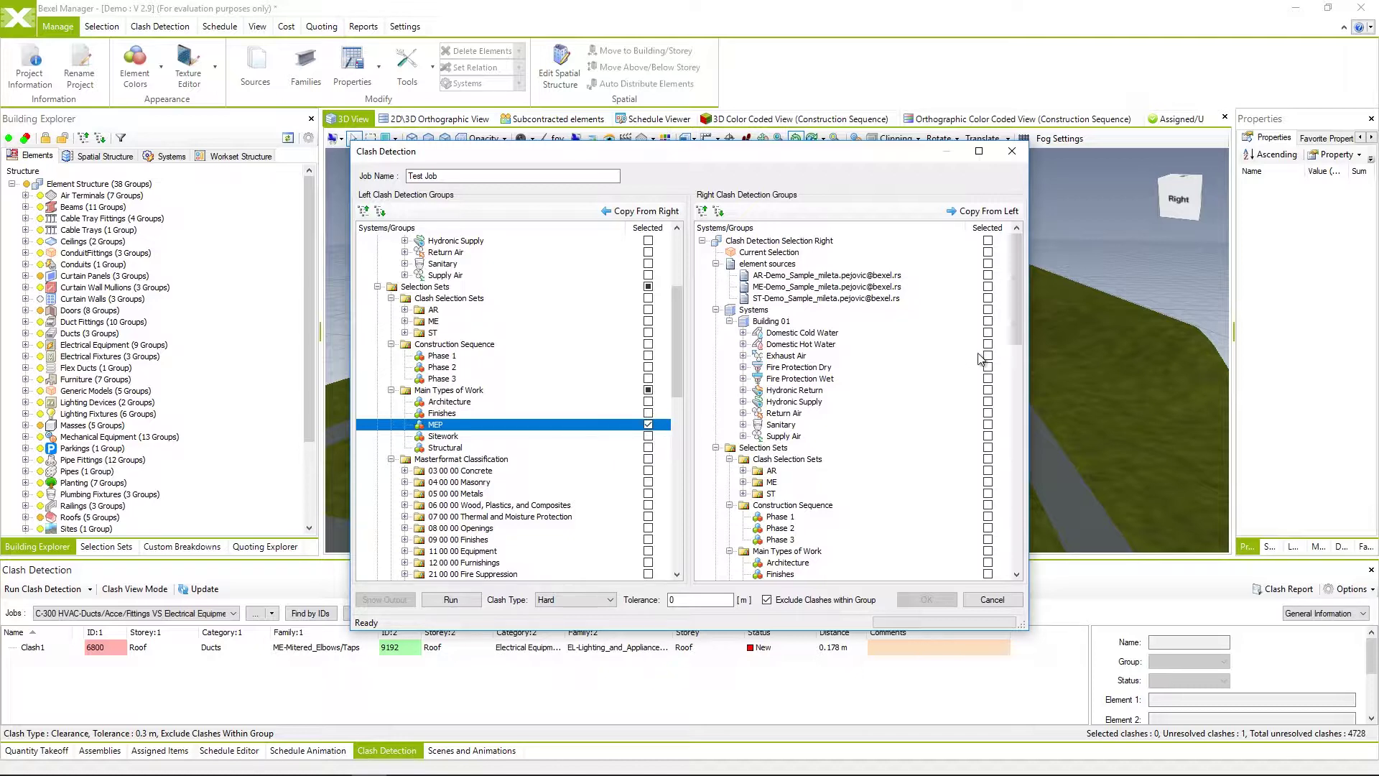
pyautogui.moveTo(1020, 332); pyautogui.dragTo(1012, 364)
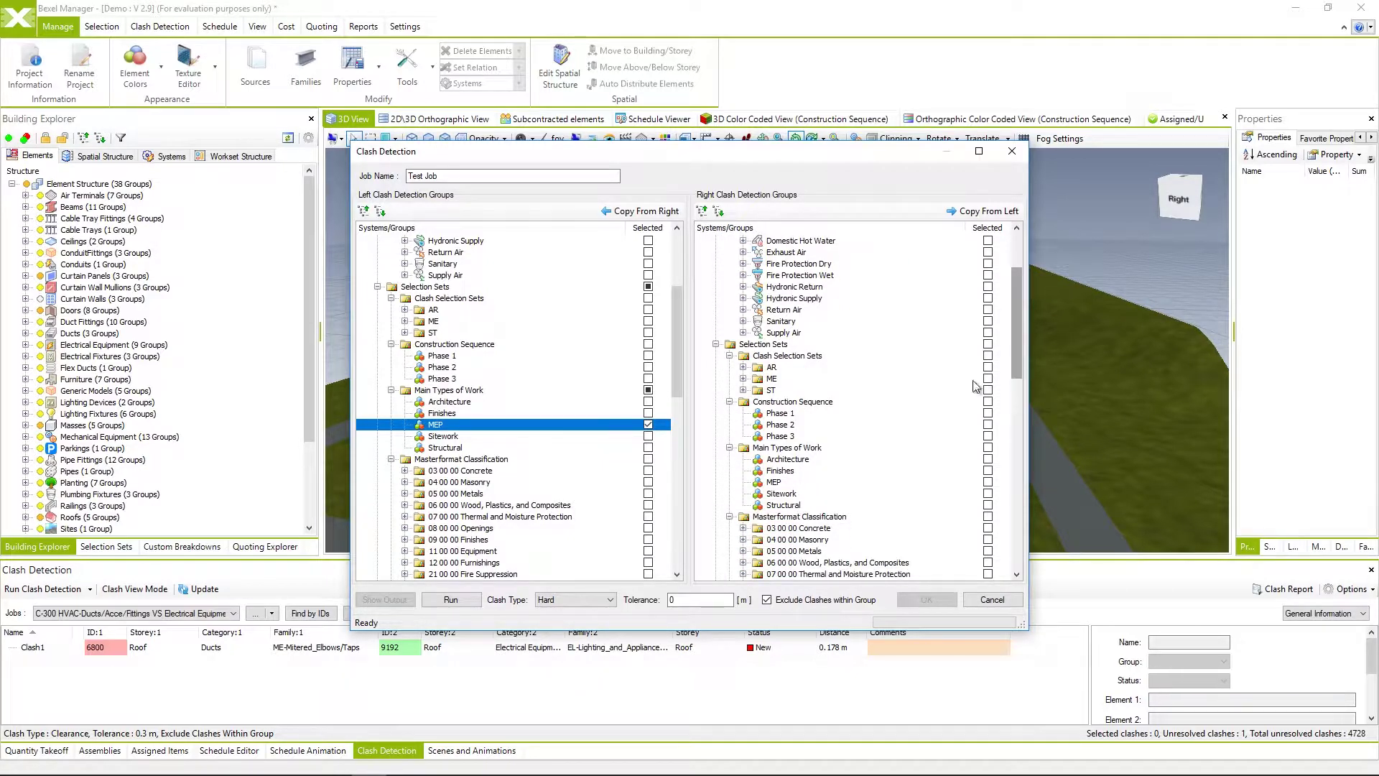
pyautogui.click(785, 507)
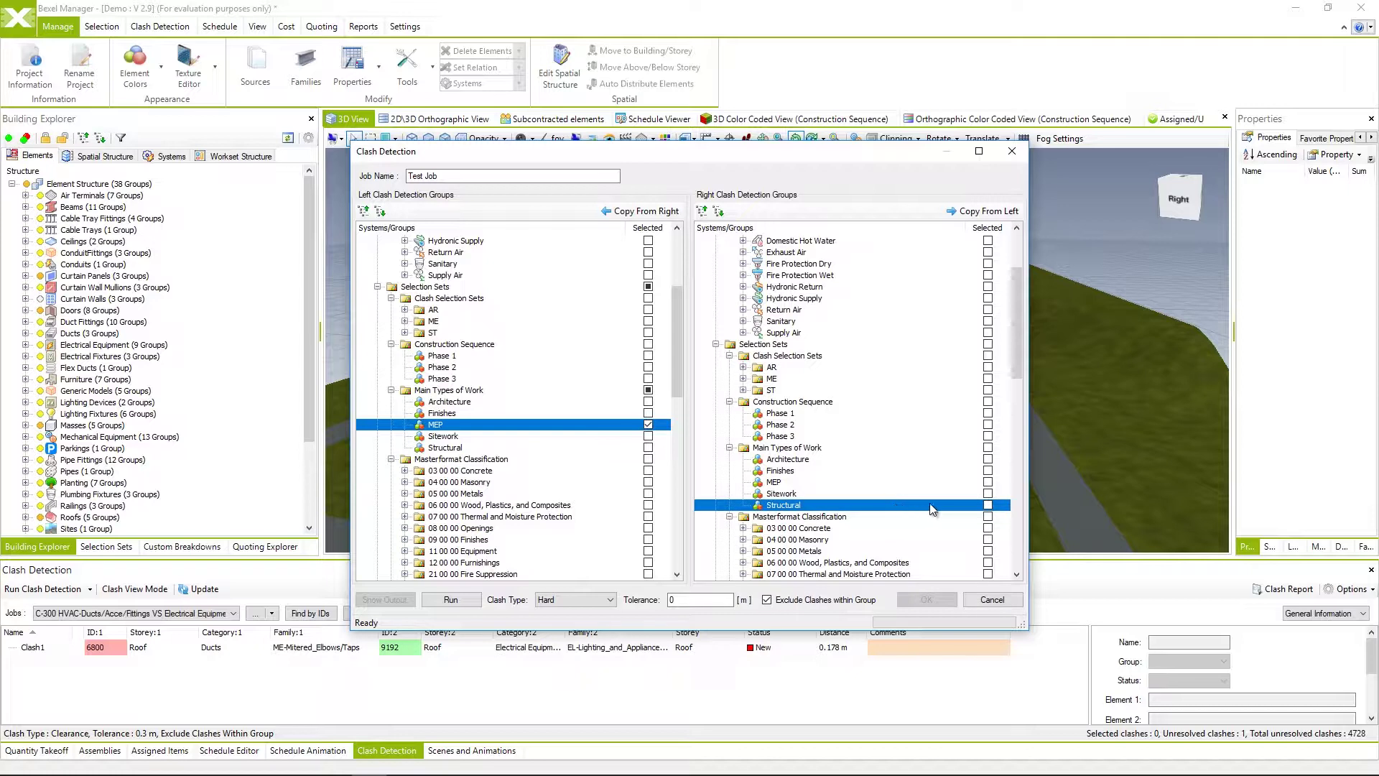
pyautogui.click(988, 506)
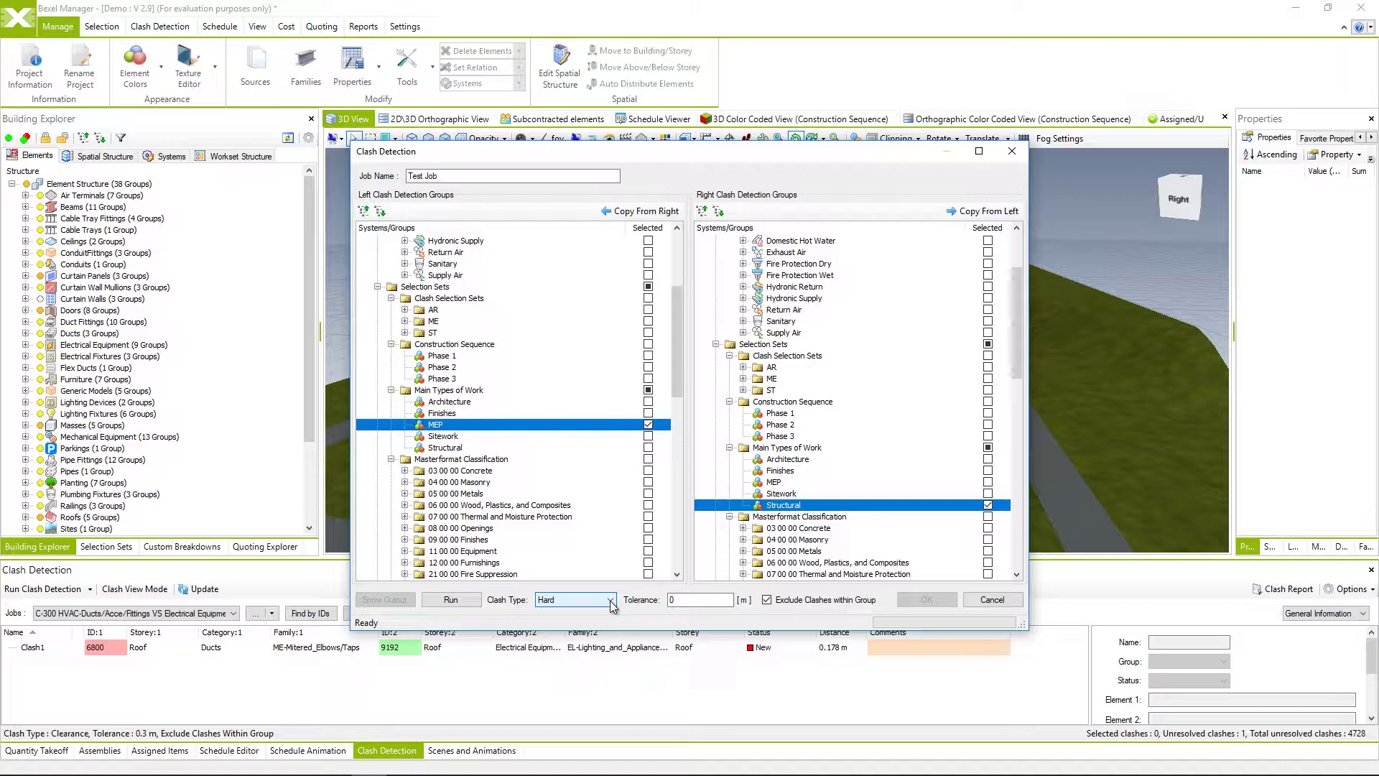
# Keep Hard as the clash type and run the analysis, yielding 736 clashes
pyautogui.click(612, 606)
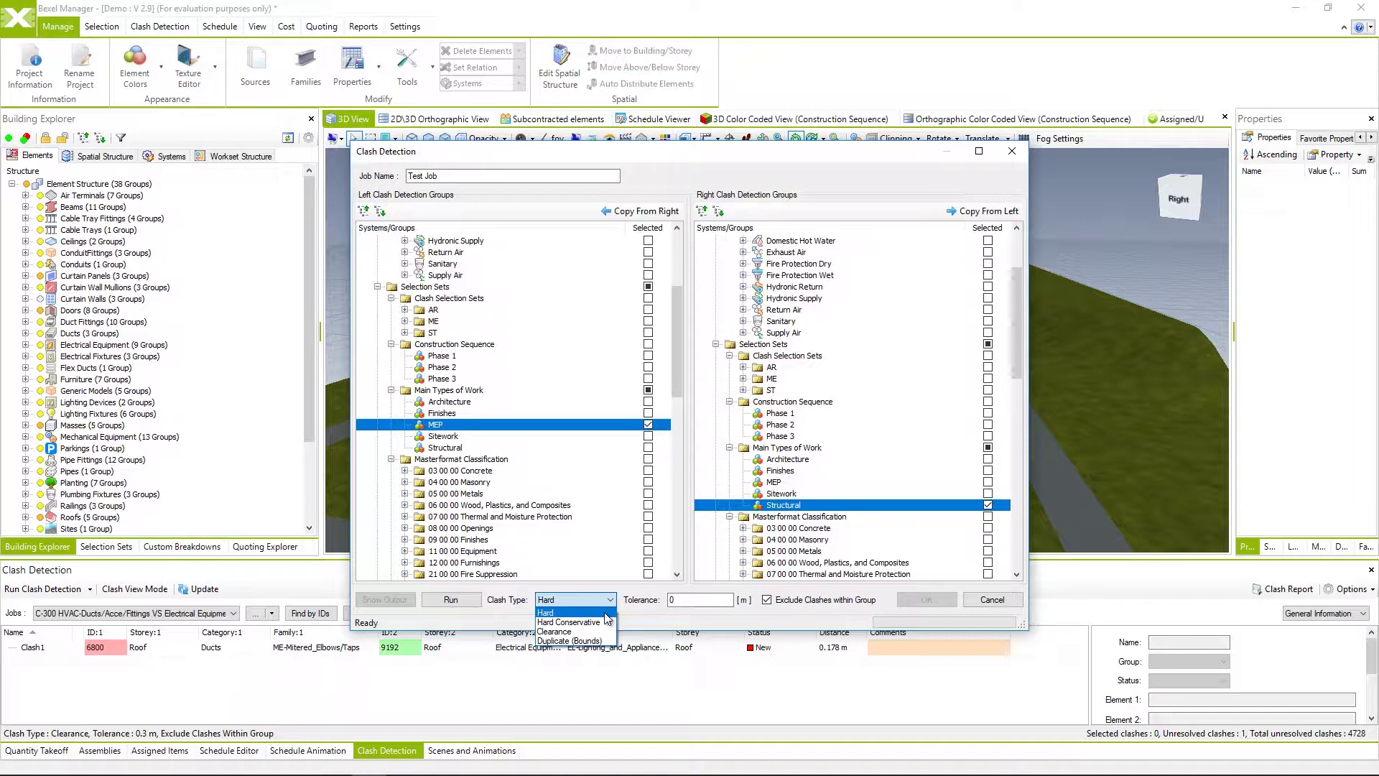
pyautogui.click(605, 612)
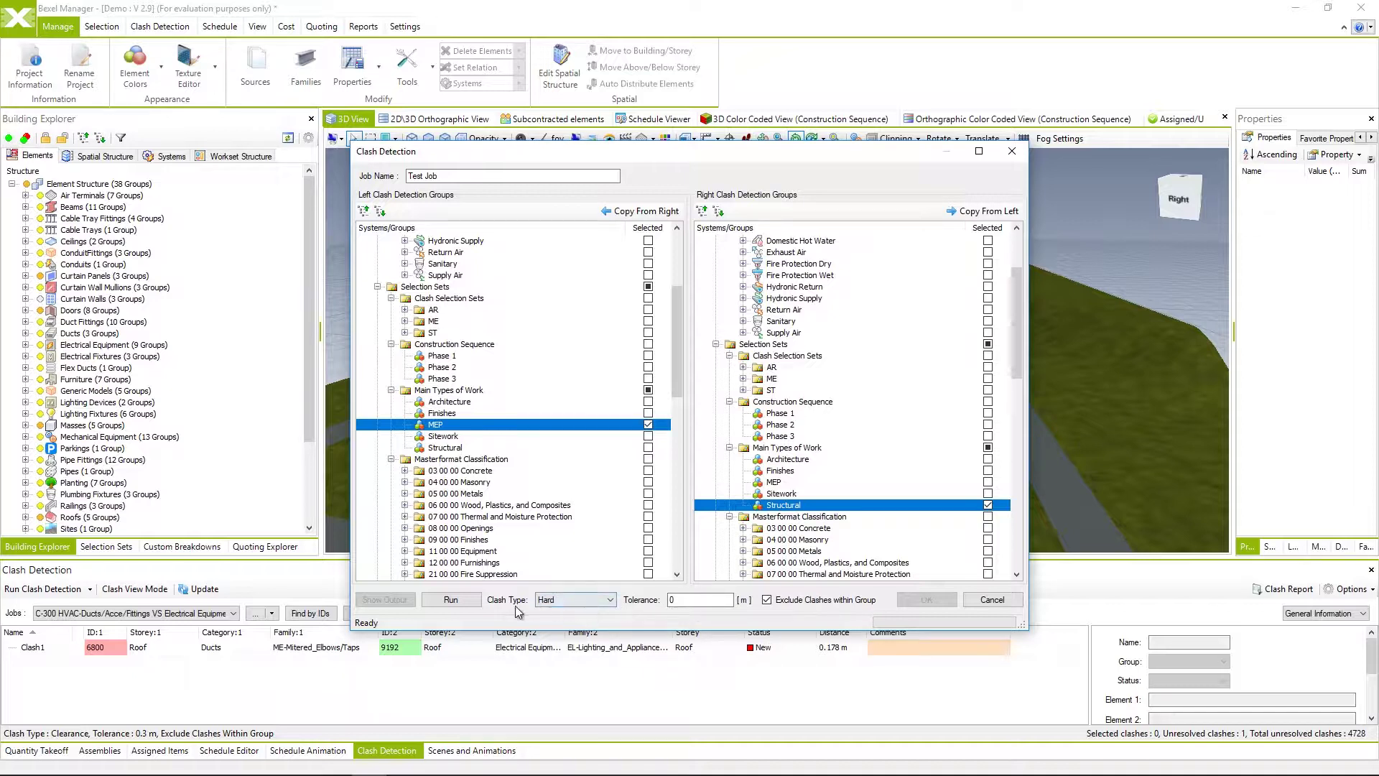
pyautogui.click(470, 603)
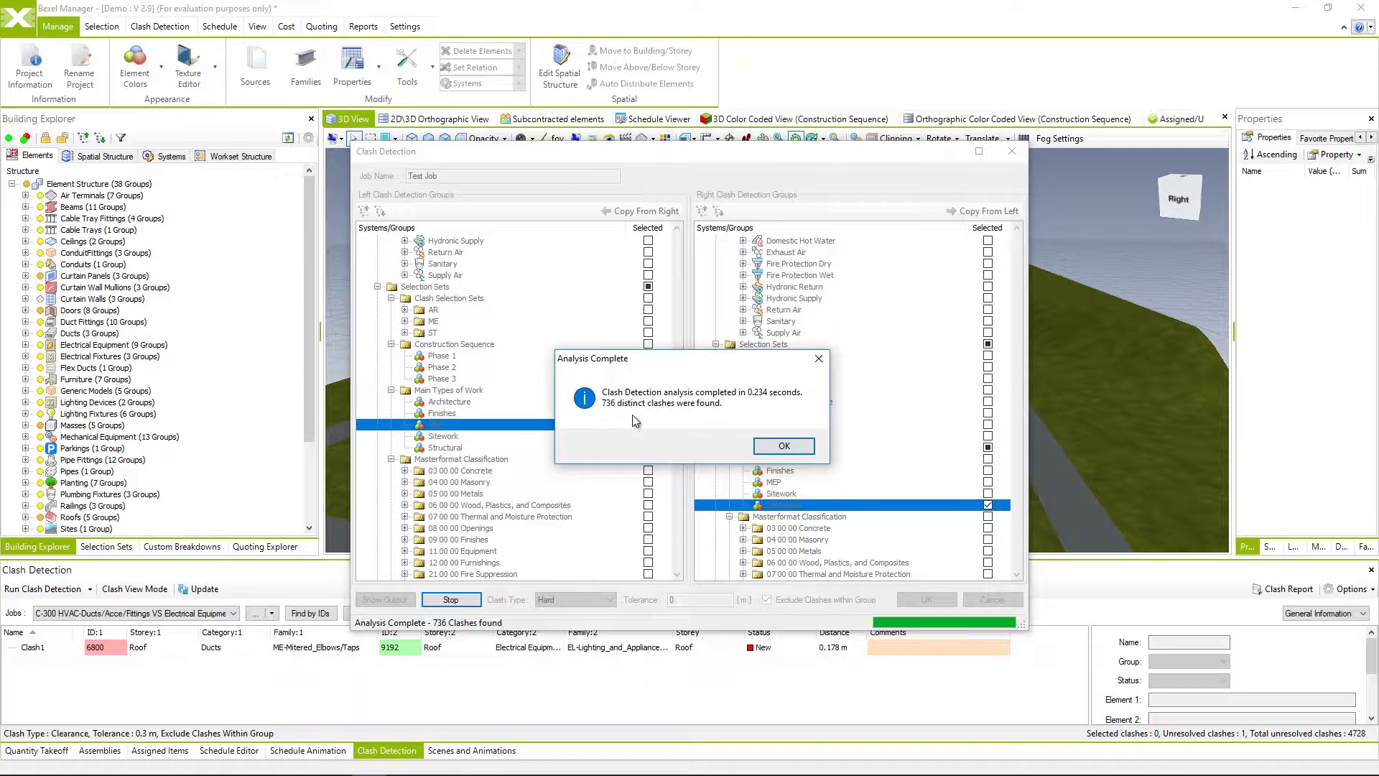
# Dismiss the completion message, close the job dialog, and browse Clash1 to Clash736
pyautogui.click(778, 449)
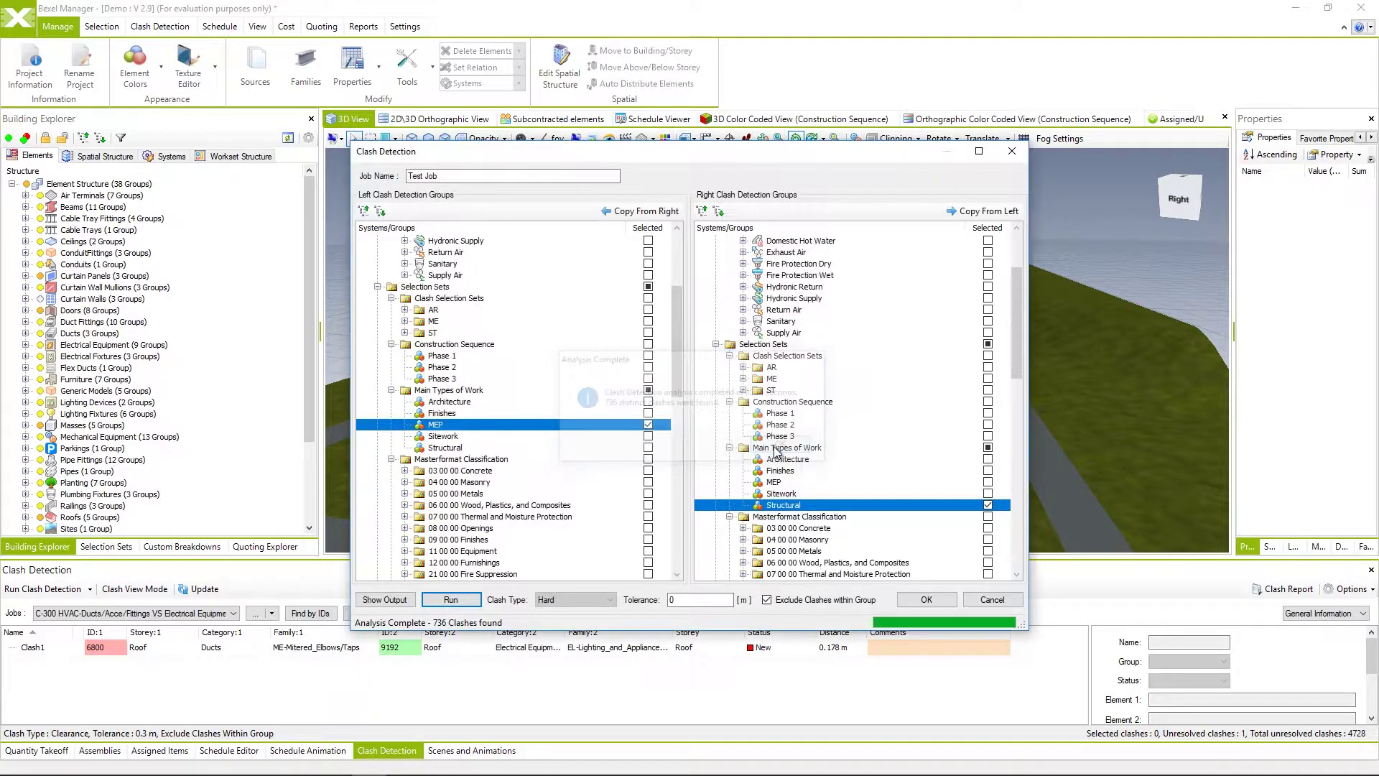
pyautogui.click(925, 599)
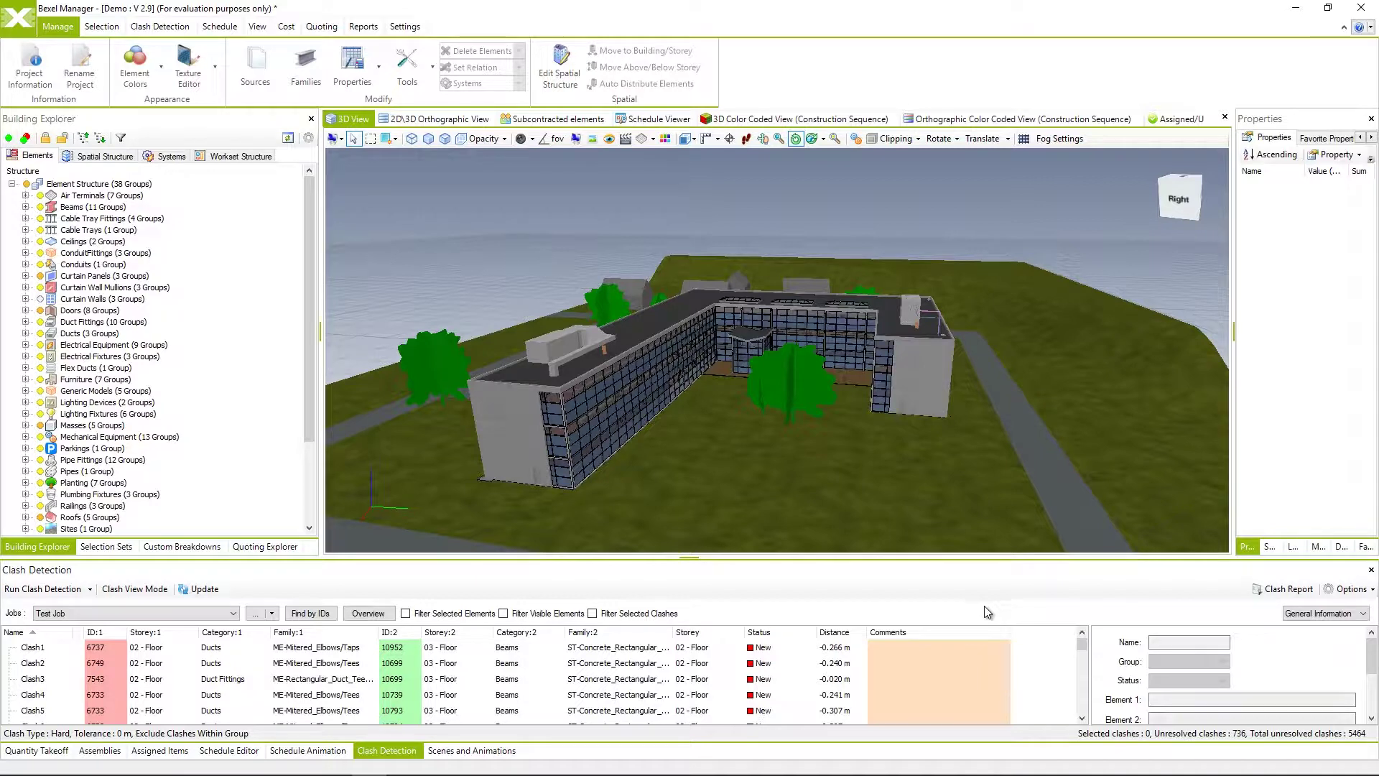
pyautogui.scroll(-5, 1081, 650)
pyautogui.moveTo(1079, 651); pyautogui.dragTo(1085, 712)
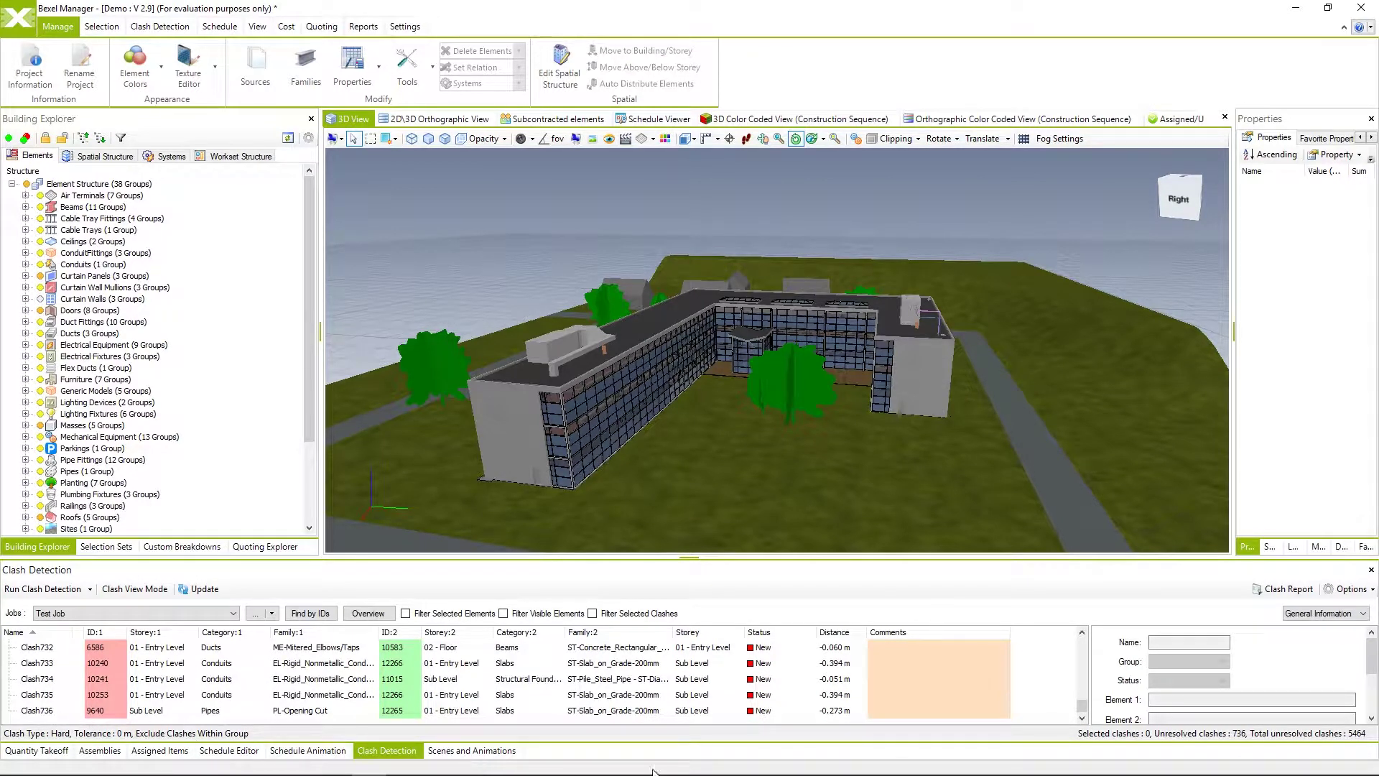
pyautogui.moveTo(1084, 707); pyautogui.dragTo(1084, 634)
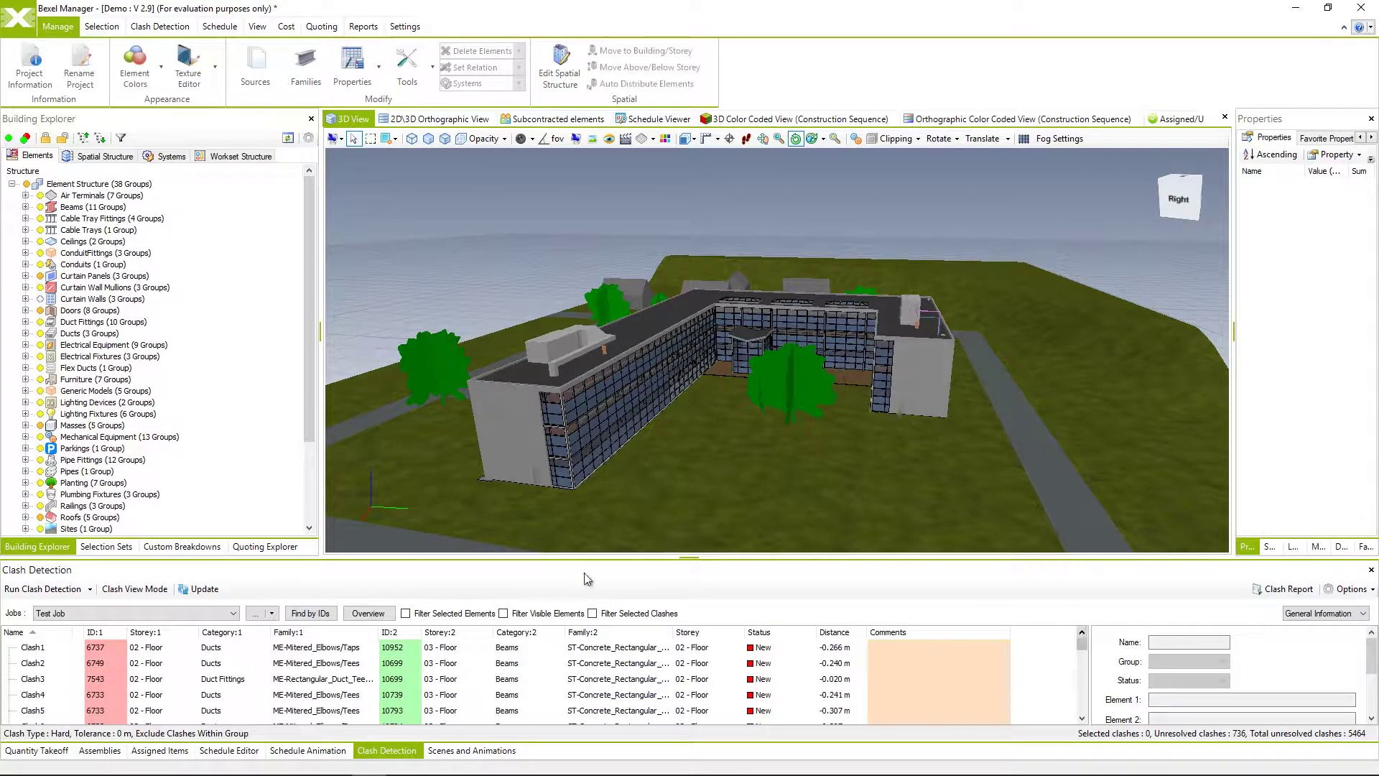
# Open the Clash Report overview matrix for Test Job's MEP versus Structural clashes
pyautogui.click(376, 616)
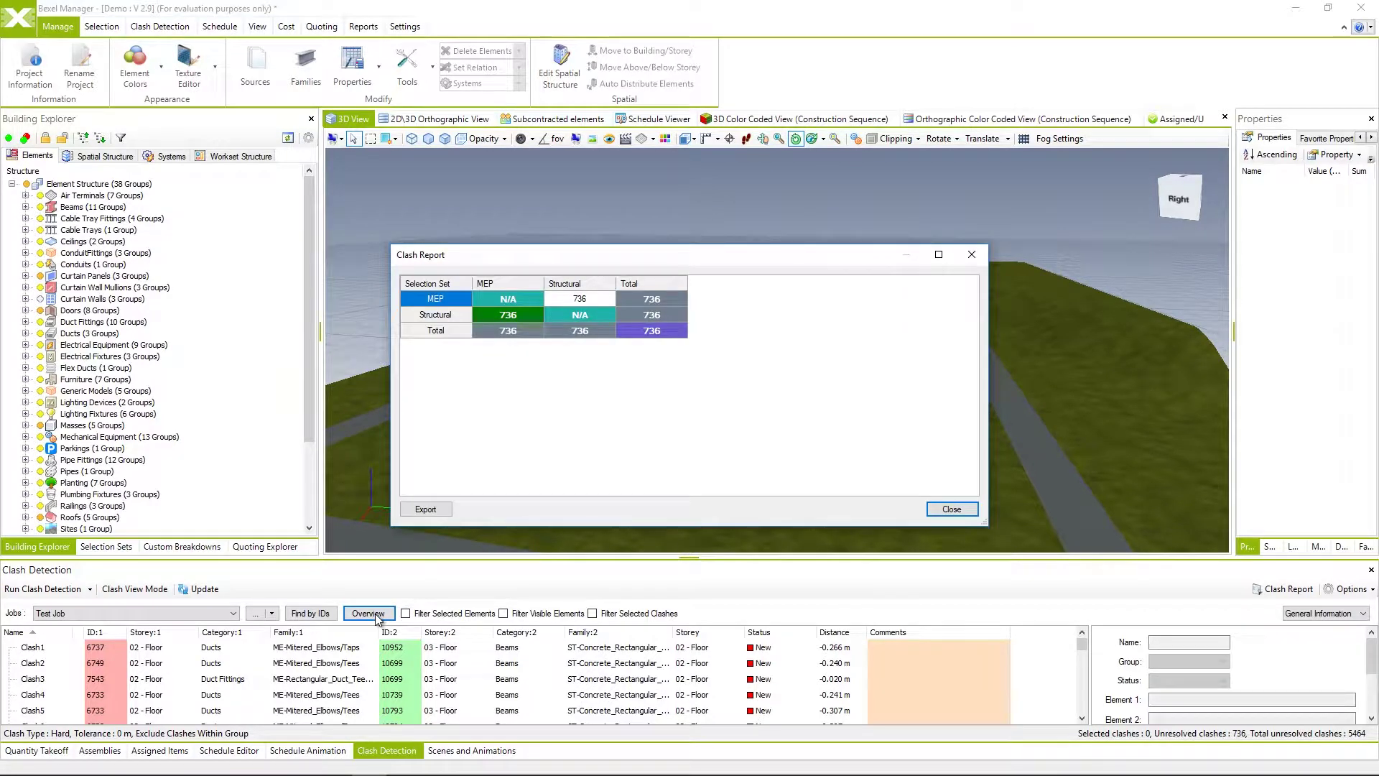